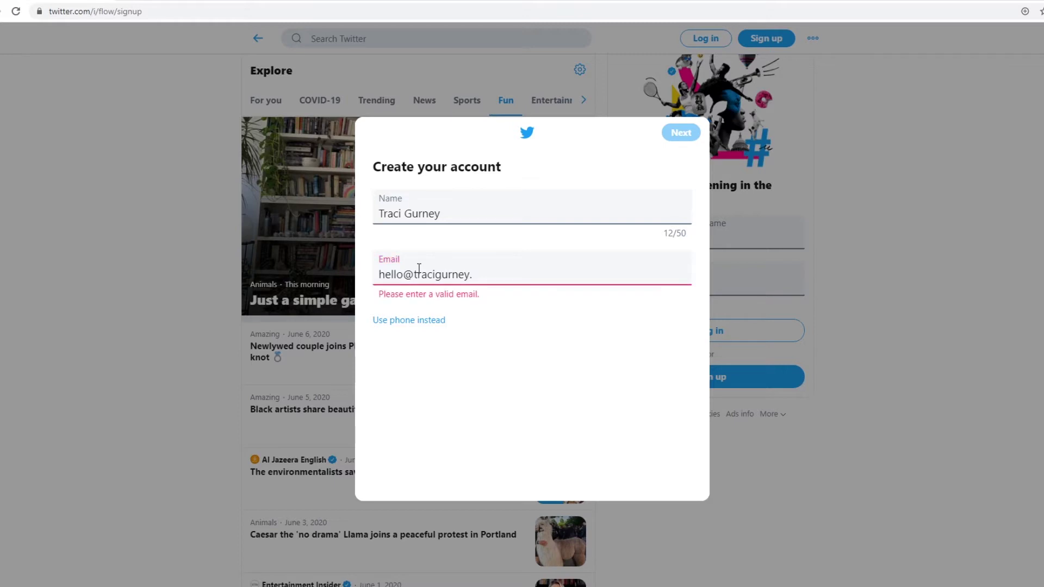
Step: Finish the e-mail address, leave web content tracking off, and submit the sign-up
{"action": "type", "text": "com"}
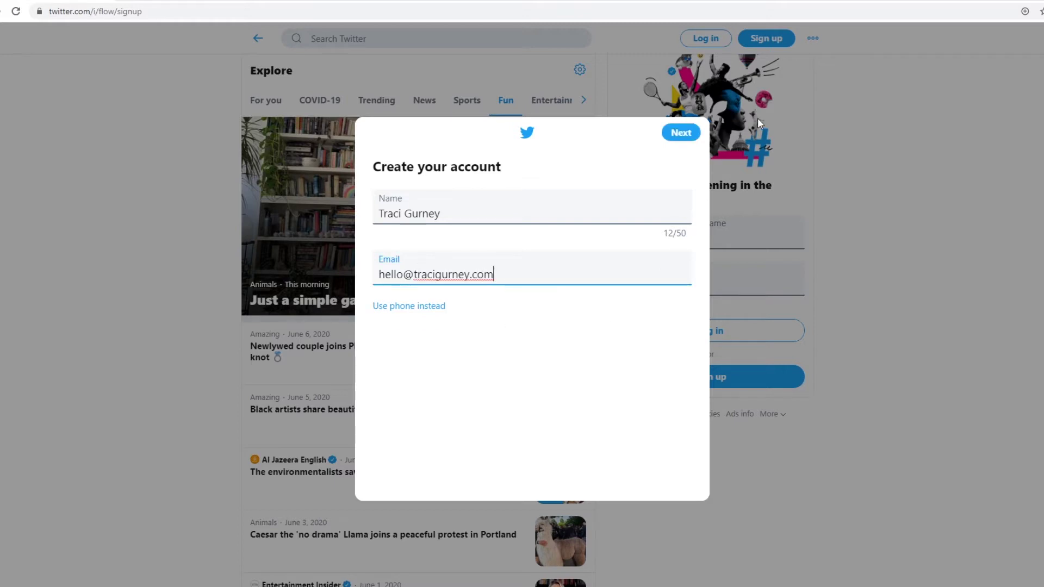
{"action": "left_click", "coordinate": [681, 133]}
{"action": "left_click", "coordinate": [686, 216]}
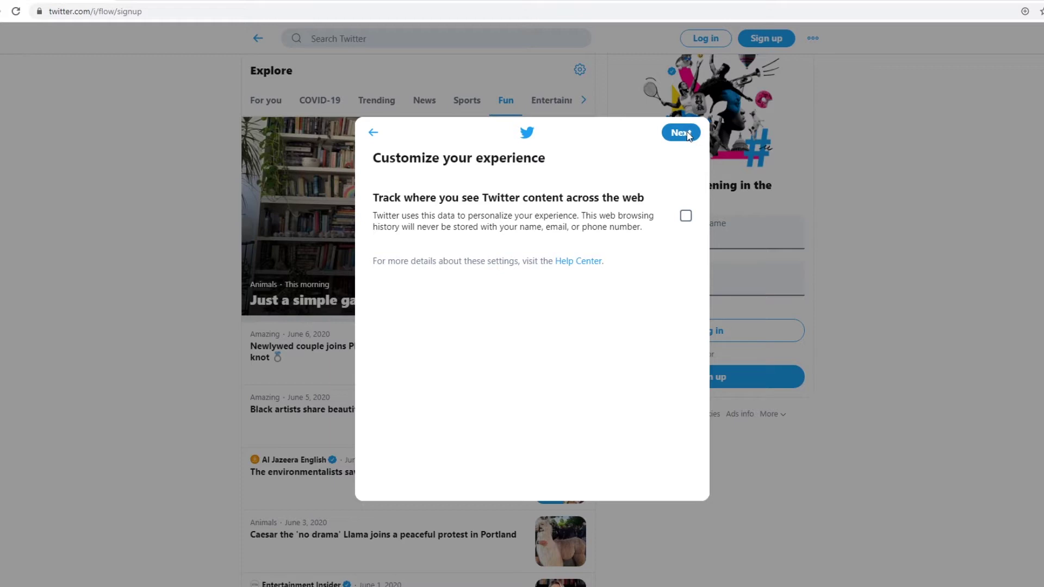
{"action": "left_click", "coordinate": [686, 216]}
{"action": "left_click", "coordinate": [686, 216]}
{"action": "left_click", "coordinate": [687, 133]}
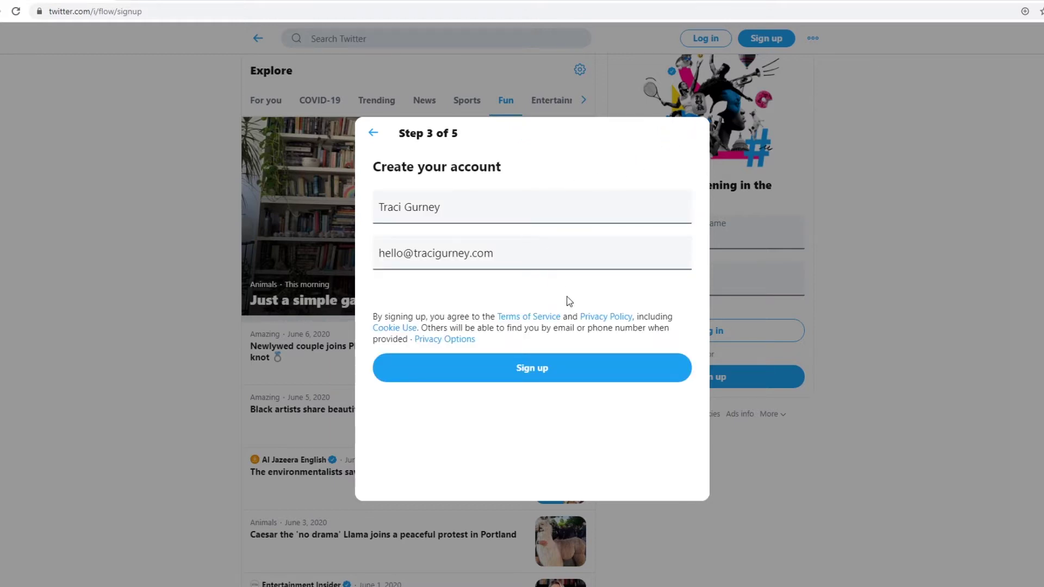
{"action": "left_click", "coordinate": [575, 368]}
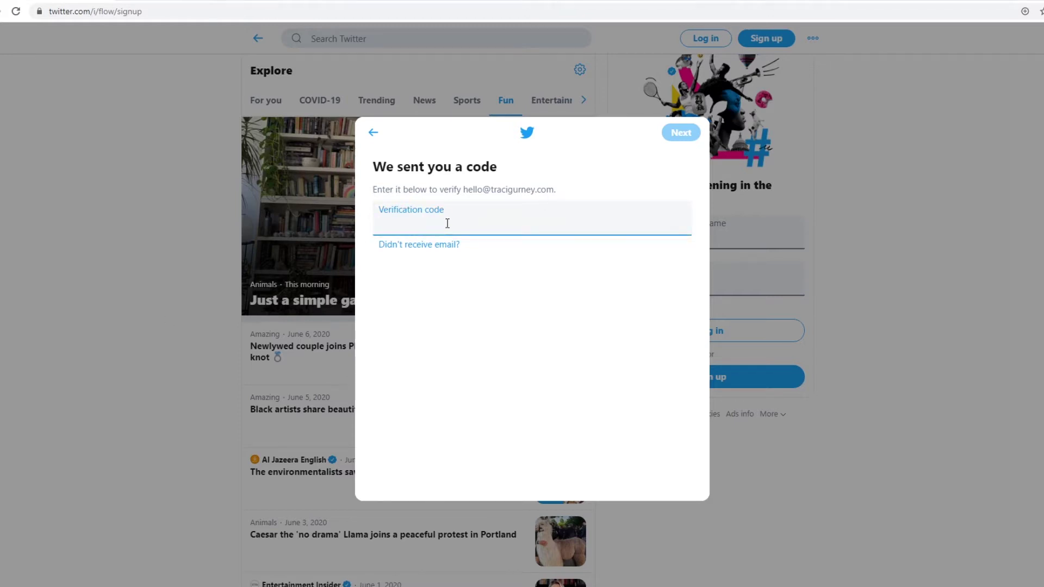
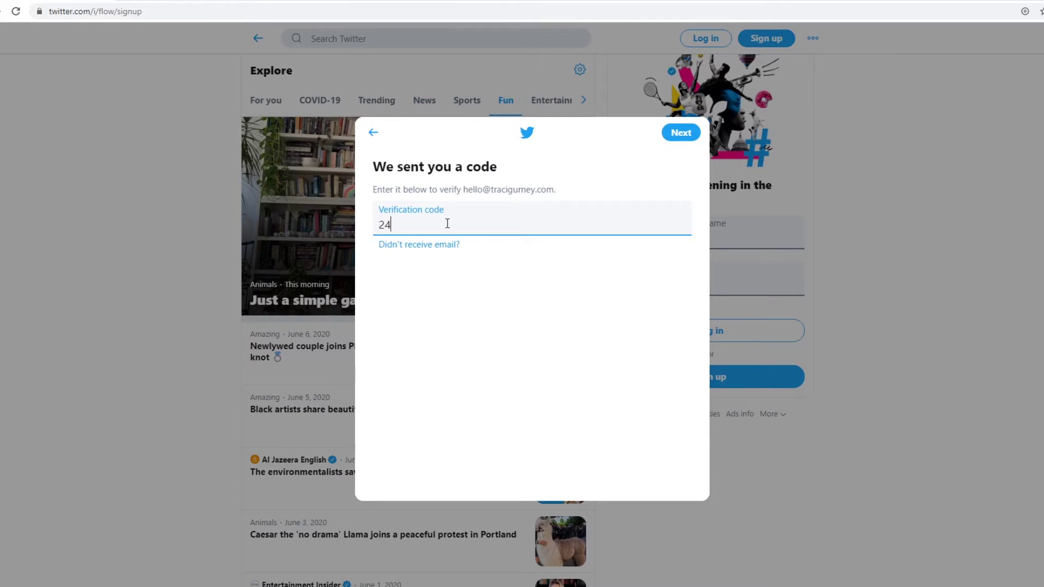
Step: Enter the emailed verification code and submit it
{"action": "left_click", "coordinate": [688, 132]}
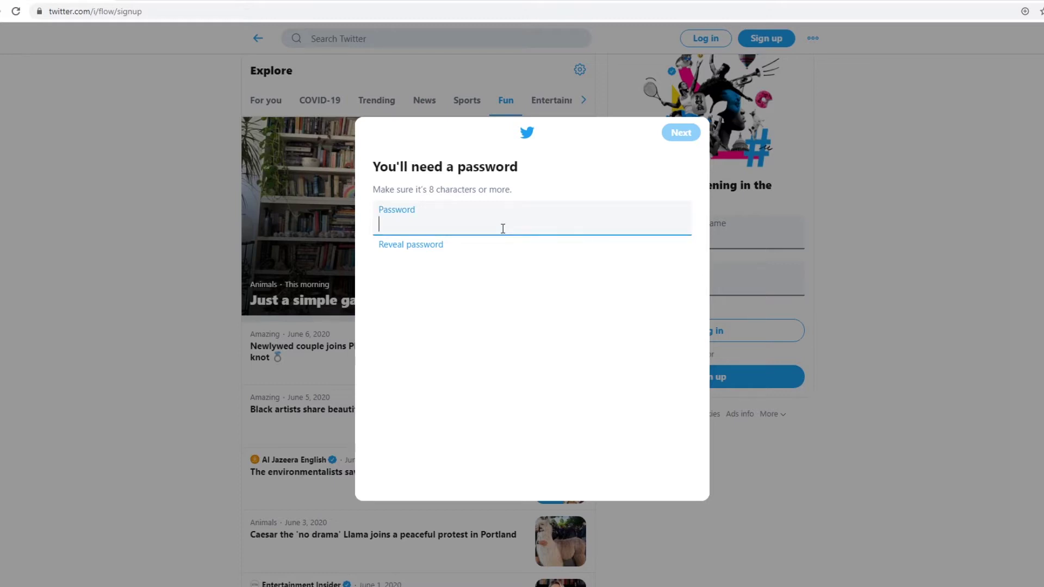
Step: Enter an account password, delete its last character, and submit it
{"action": "type", "text": "•••••"}
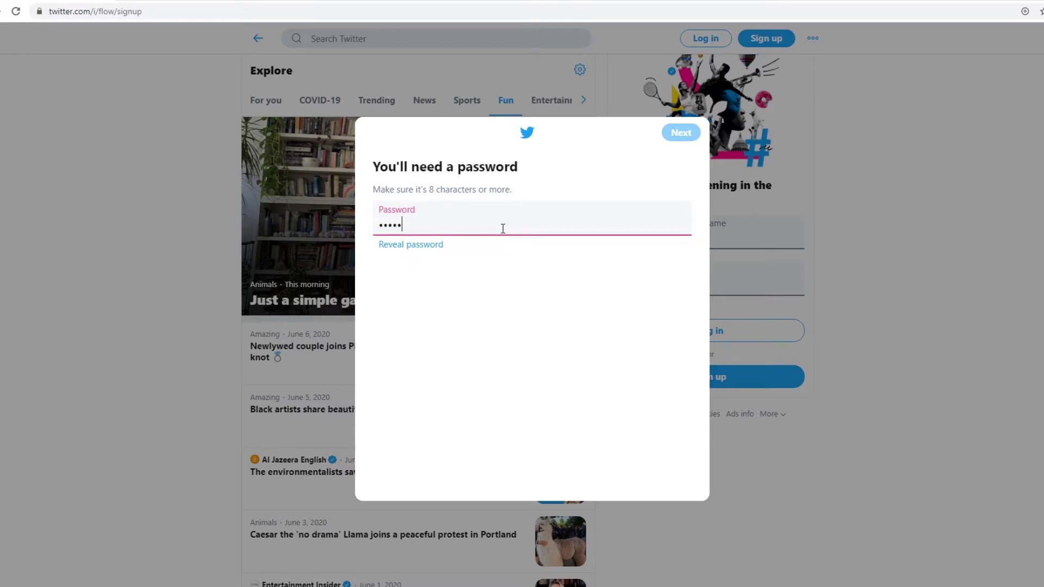
{"action": "type", "text": "••••"}
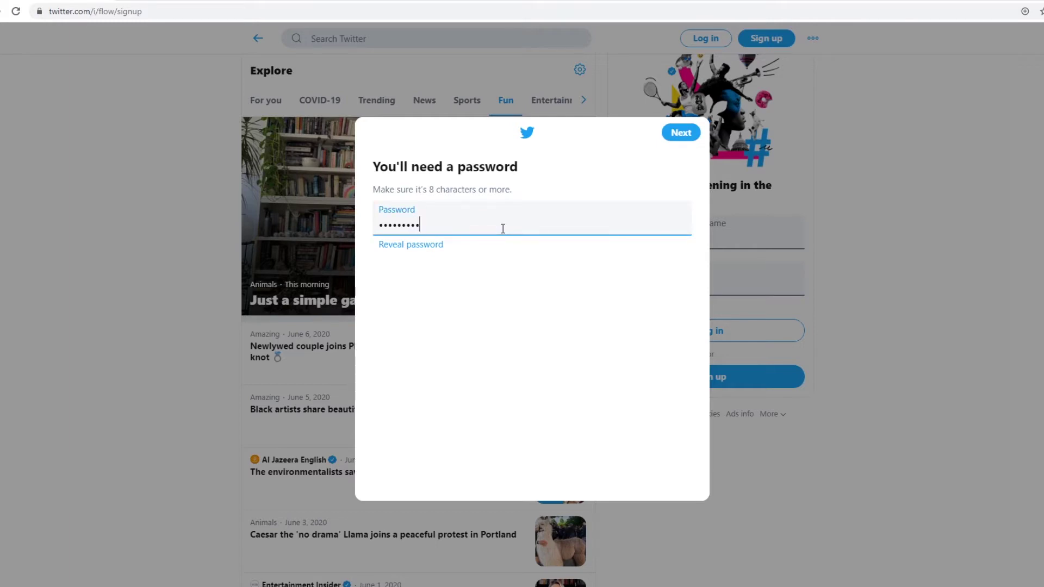
{"action": "type", "text": "•"}
{"action": "left_click", "coordinate": [682, 136]}
{"action": "left_click", "coordinate": [503, 228]}
{"action": "key", "text": "BackSpace"}
{"action": "left_click", "coordinate": [681, 133]}
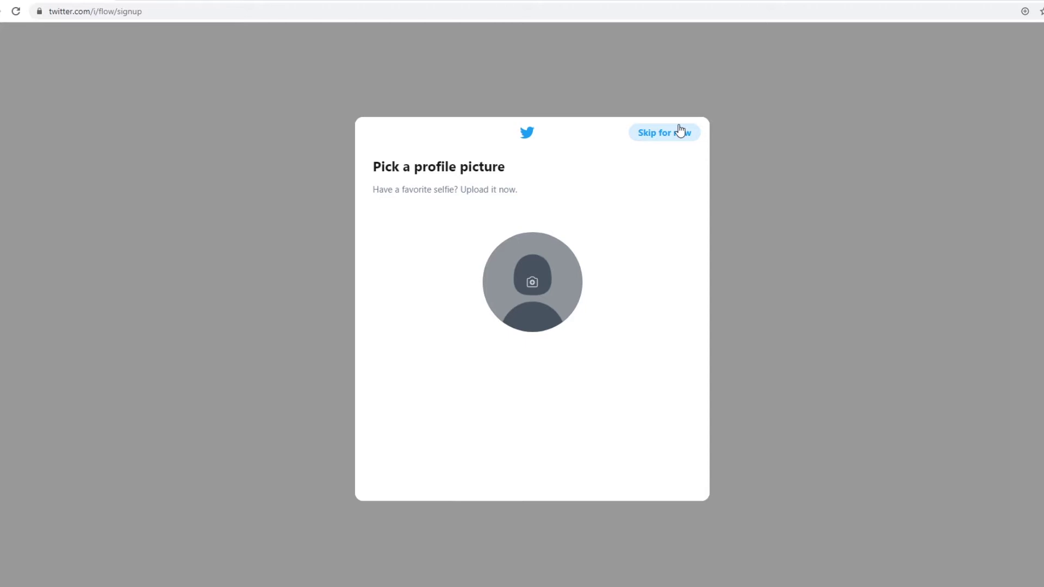
Step: Skip the profile picture, bio and interests prompts for now
{"action": "left_click", "coordinate": [680, 130]}
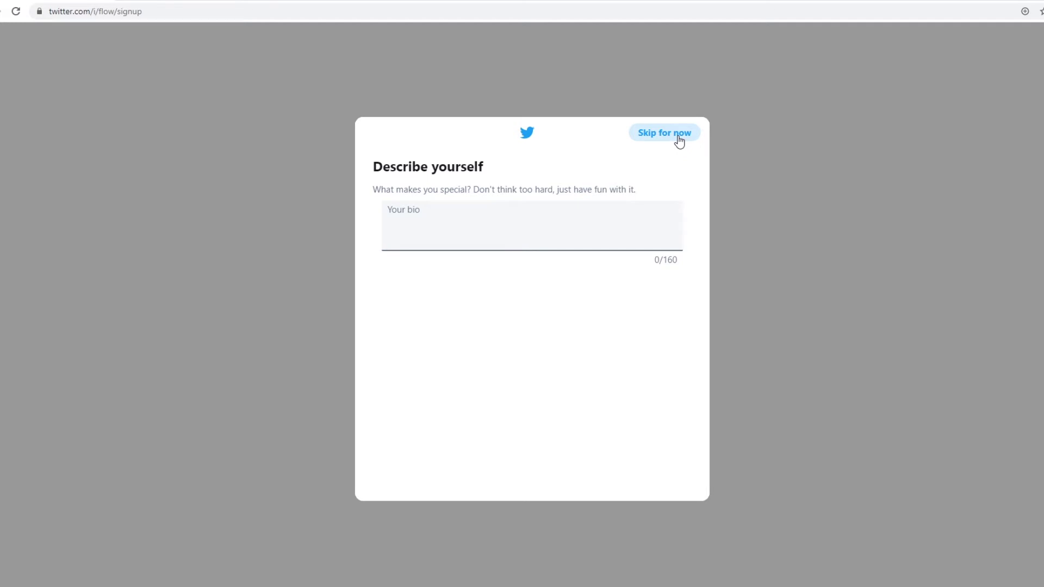
{"action": "left_click", "coordinate": [679, 141]}
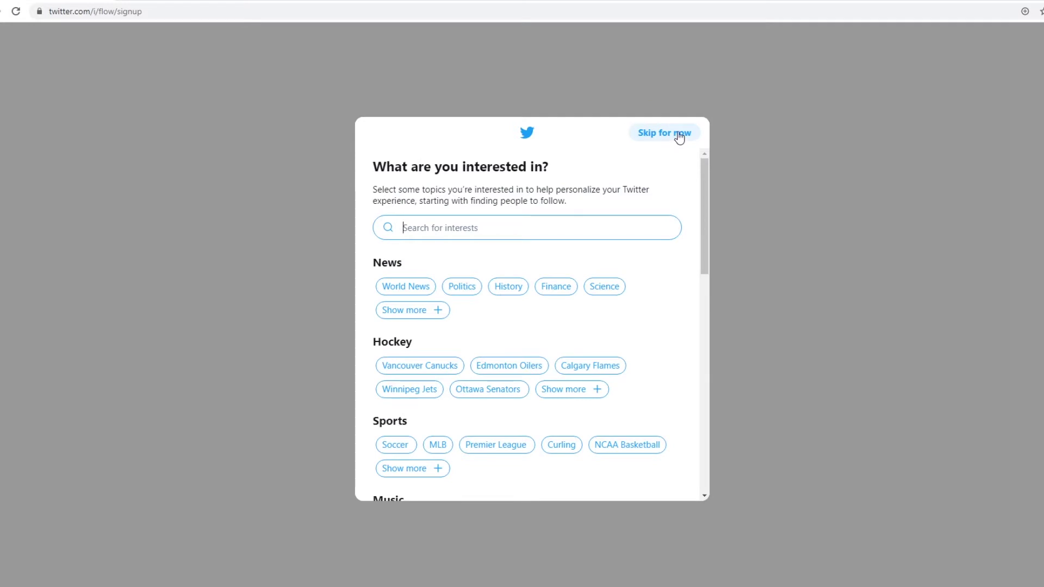
{"action": "left_click", "coordinate": [679, 137]}
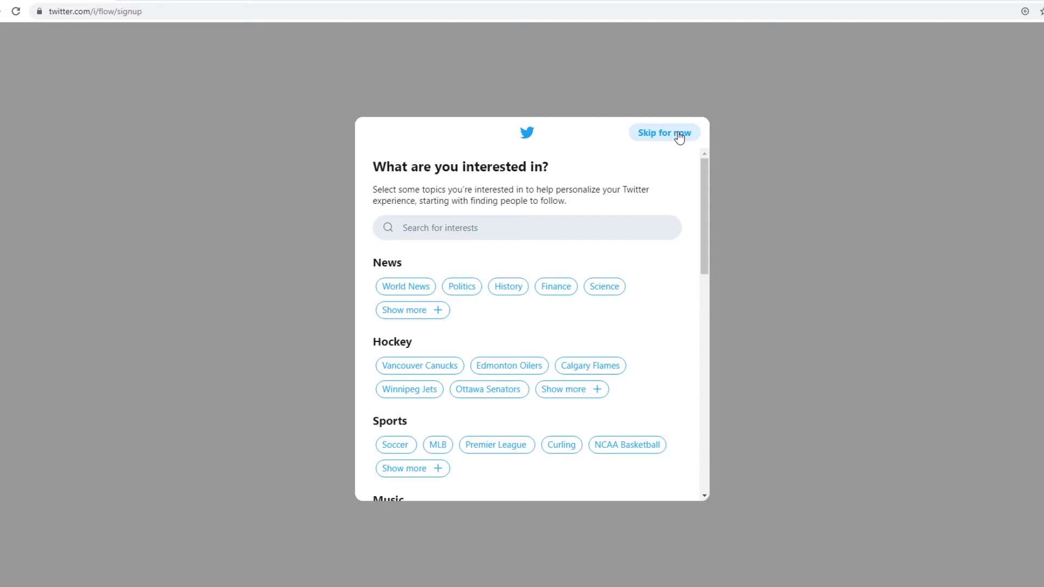
{"action": "left_click", "coordinate": [679, 138]}
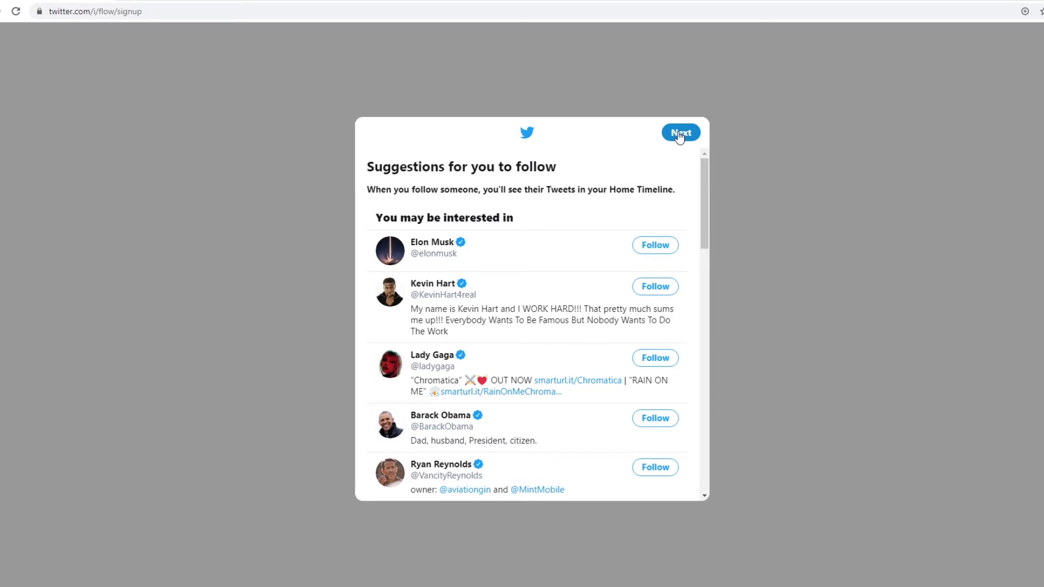
Step: Pass the follow suggestions without following any accounts
{"action": "left_click", "coordinate": [679, 136]}
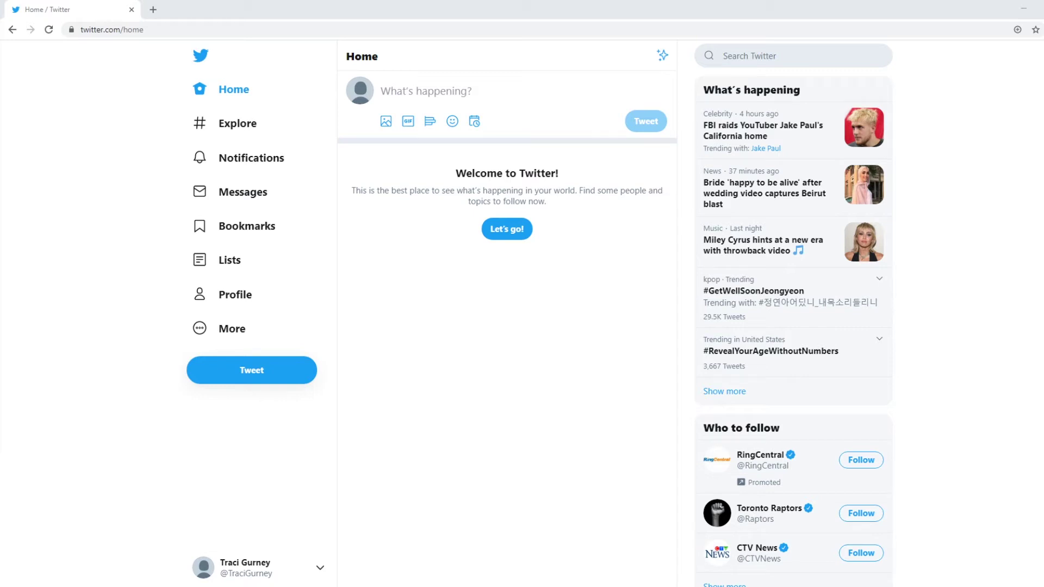
Step: View the Username page under Settings and privacy > Account, then leave settings
{"action": "left_click", "coordinate": [231, 329]}
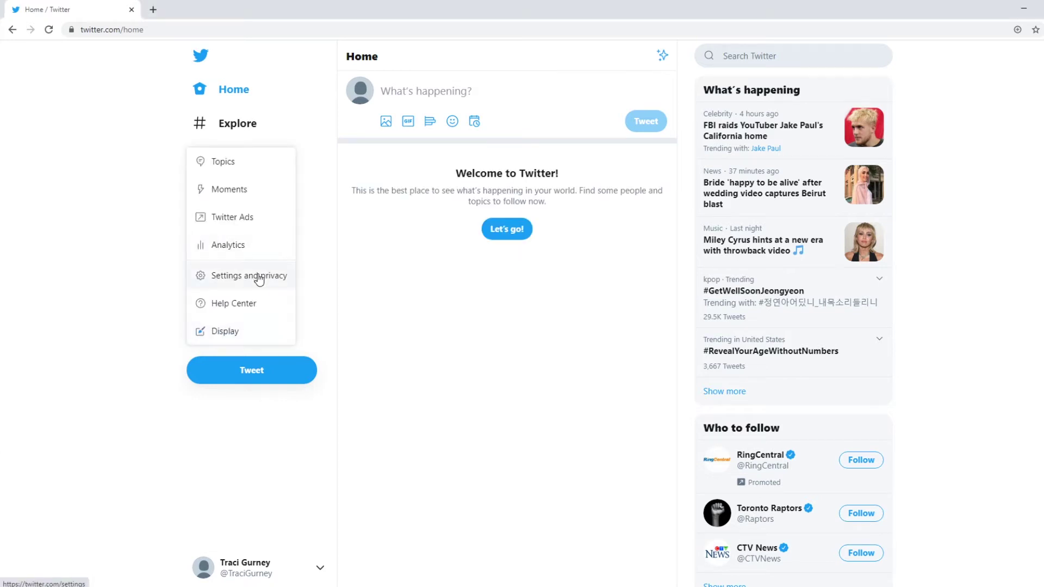
{"action": "left_click", "coordinate": [259, 279]}
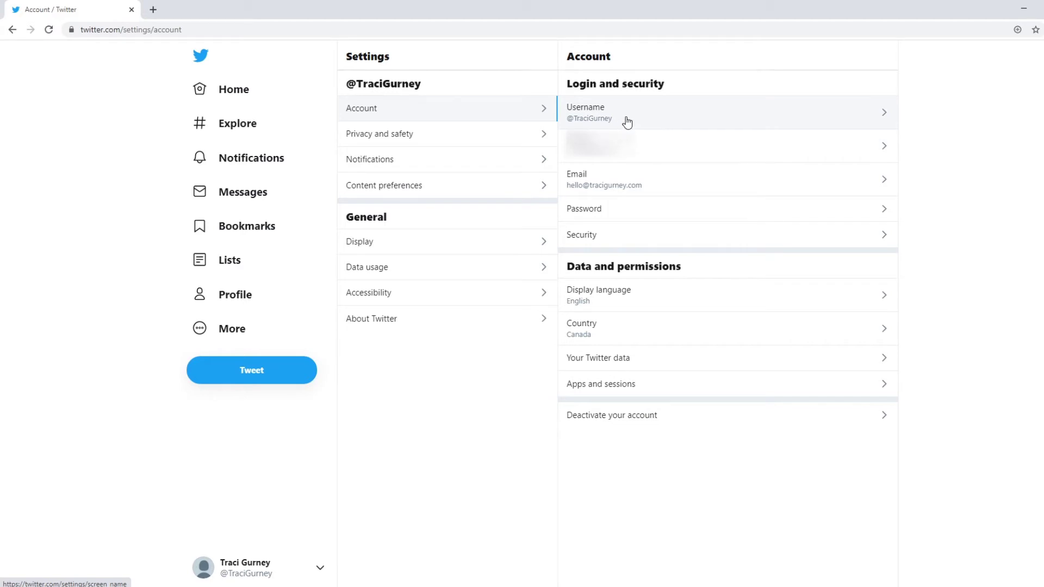
{"action": "left_click", "coordinate": [882, 115]}
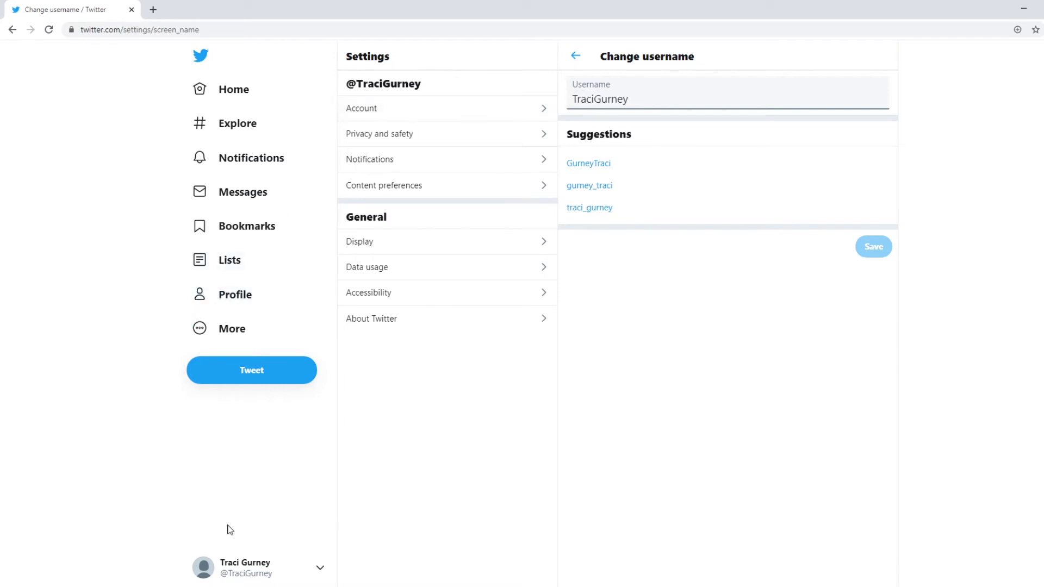
{"action": "left_click", "coordinate": [235, 294]}
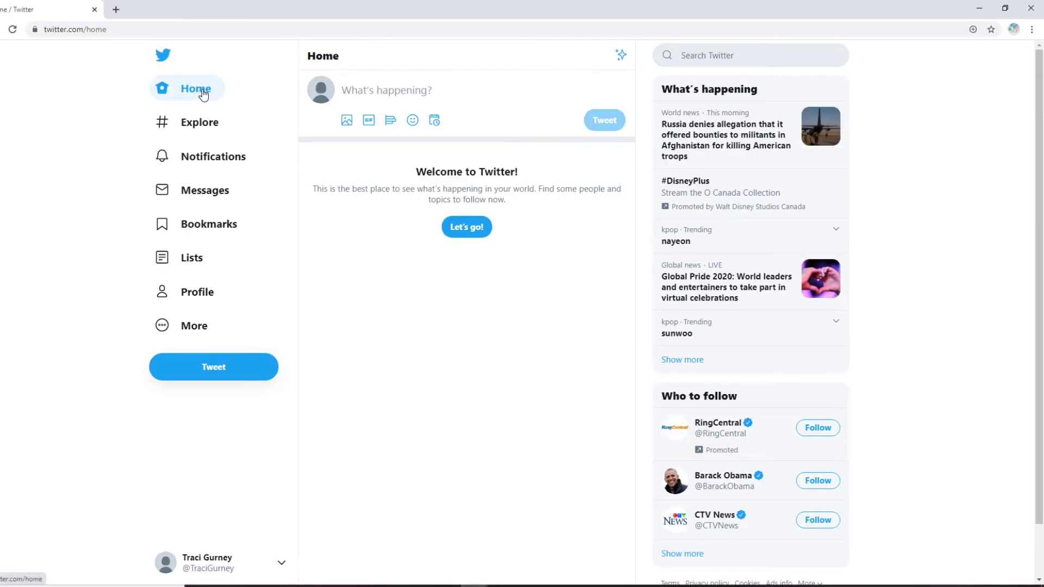
Step: Go to the profile page and start the 'Set up profile' flow
{"action": "left_click", "coordinate": [207, 297]}
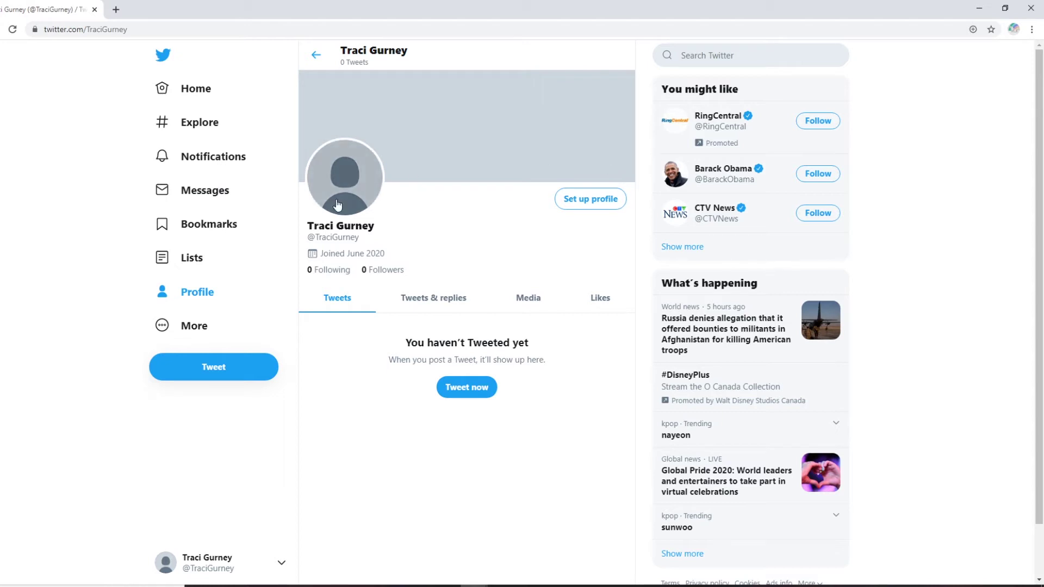
{"action": "left_click", "coordinate": [598, 204]}
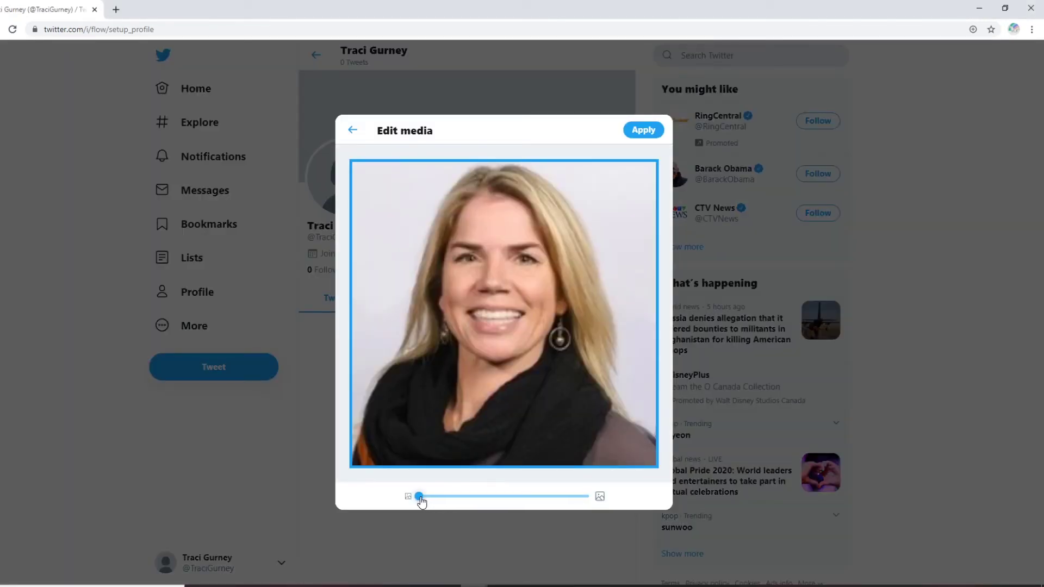
Step: Keep the portrait at minimum zoom, re-add it, and apply it as the profile picture
{"action": "left_click_drag", "start_coordinate": [419, 496], "coordinate": [397, 501]}
{"action": "left_click", "coordinate": [639, 132]}
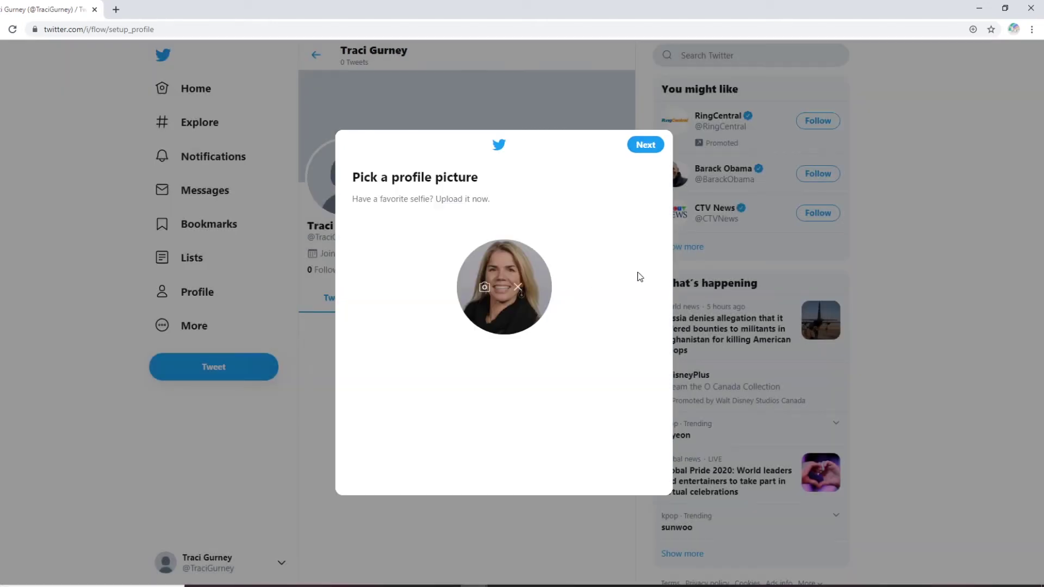
{"action": "left_click", "coordinate": [518, 287]}
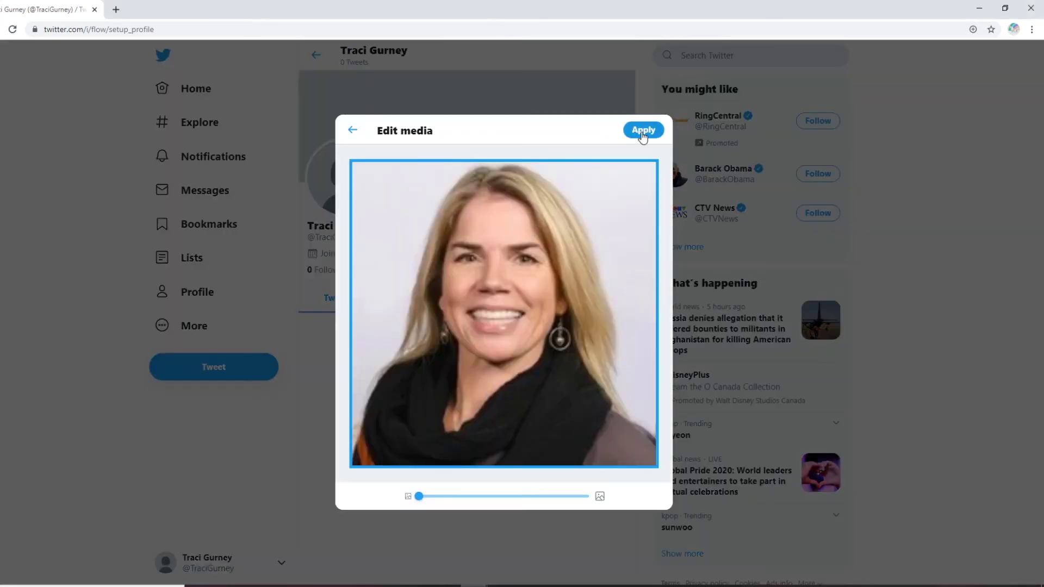
{"action": "left_click", "coordinate": [646, 135]}
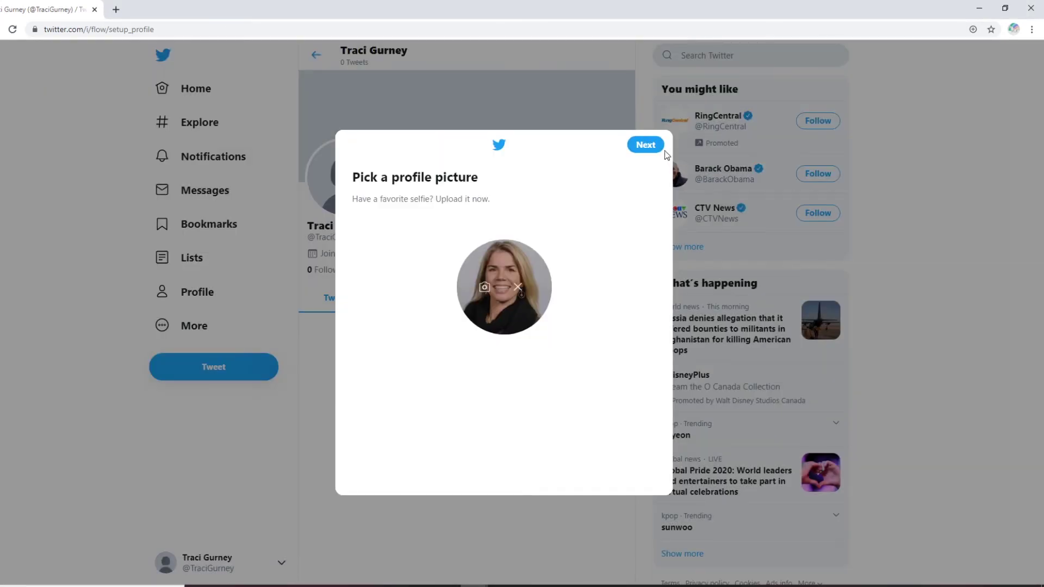
{"action": "left_click", "coordinate": [646, 145]}
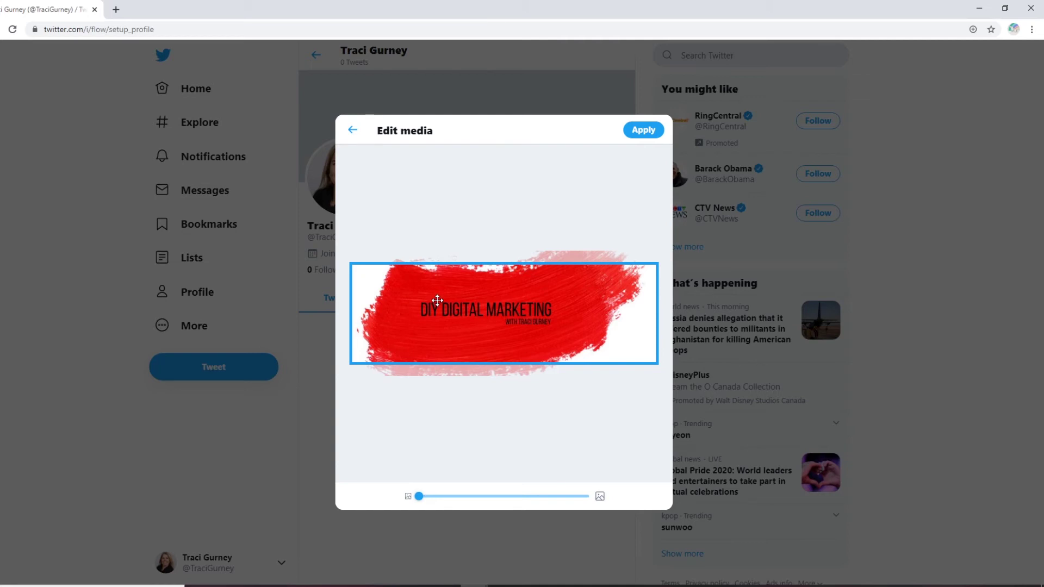
Step: Shift the DIY DIGITAL MARKETING banner up, zoom it in, and apply it as the header
{"action": "left_click_drag", "start_coordinate": [484, 305], "coordinate": [481, 292]}
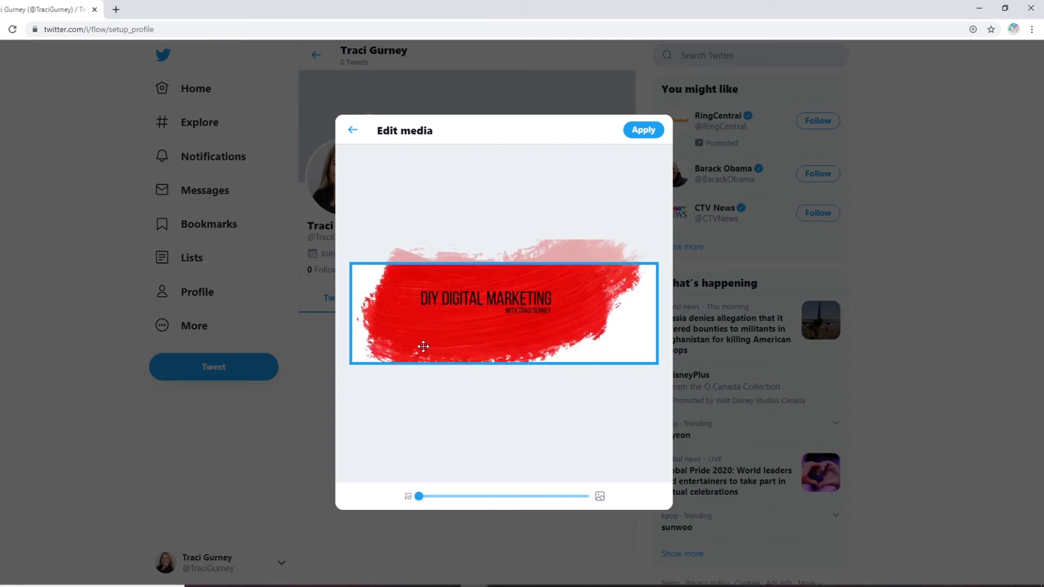
{"action": "left_click_drag", "start_coordinate": [419, 496], "coordinate": [401, 511]}
{"action": "left_click", "coordinate": [643, 131]}
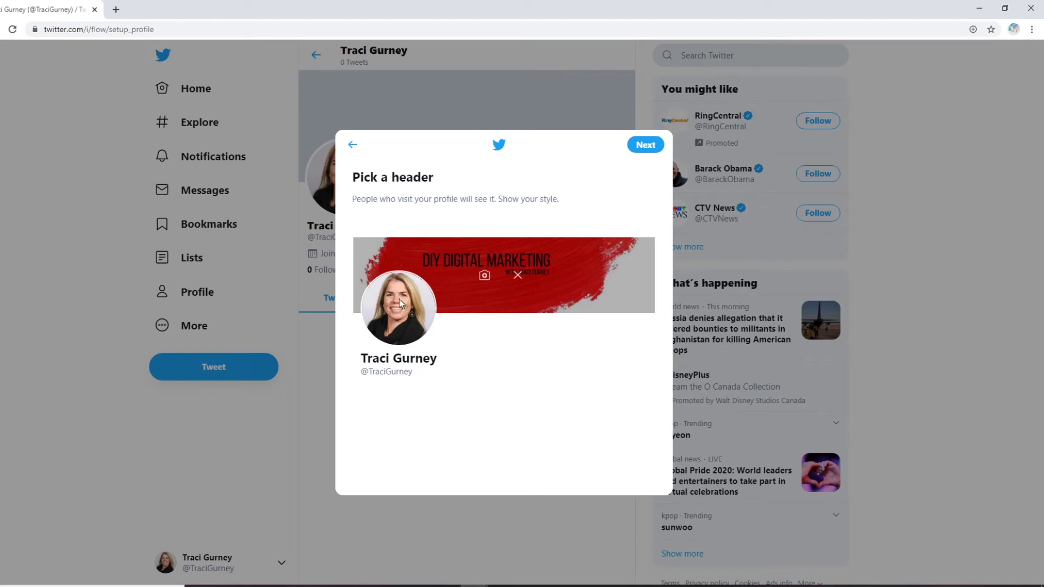
{"action": "left_click", "coordinate": [646, 144]}
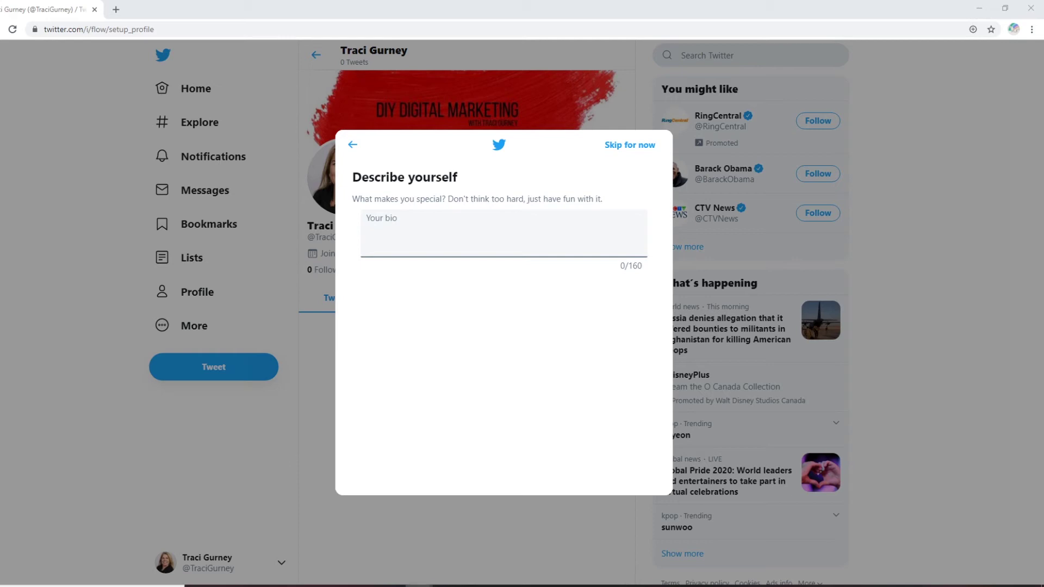
Step: Paste the 146-character Digital Marketing Enthusiast bio and complete the profile setup
{"action": "left_click", "coordinate": [431, 250]}
{"action": "key", "text": "ctrl+v"}
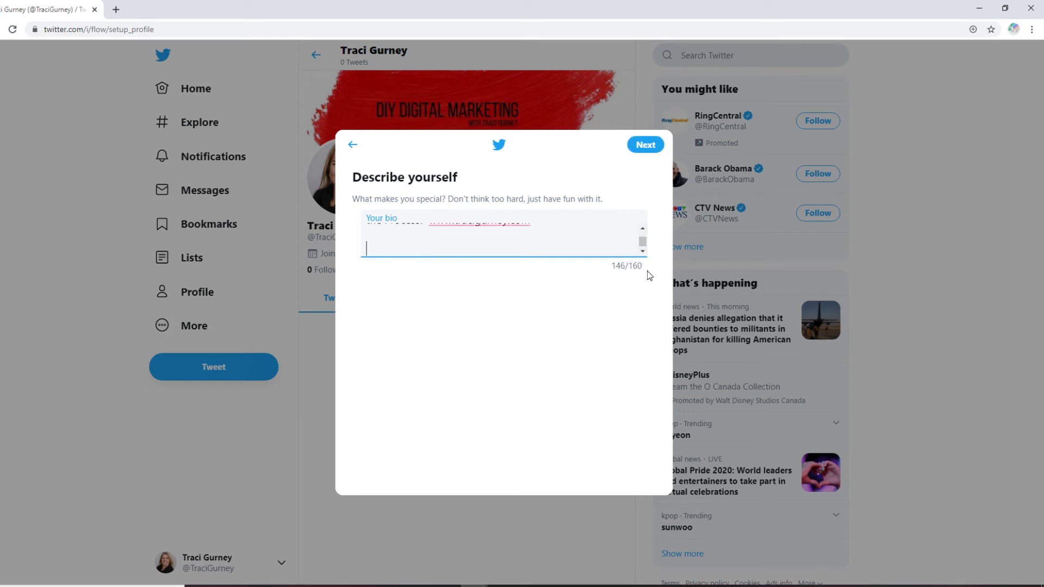
{"action": "left_click_drag", "start_coordinate": [643, 240], "coordinate": [644, 234]}
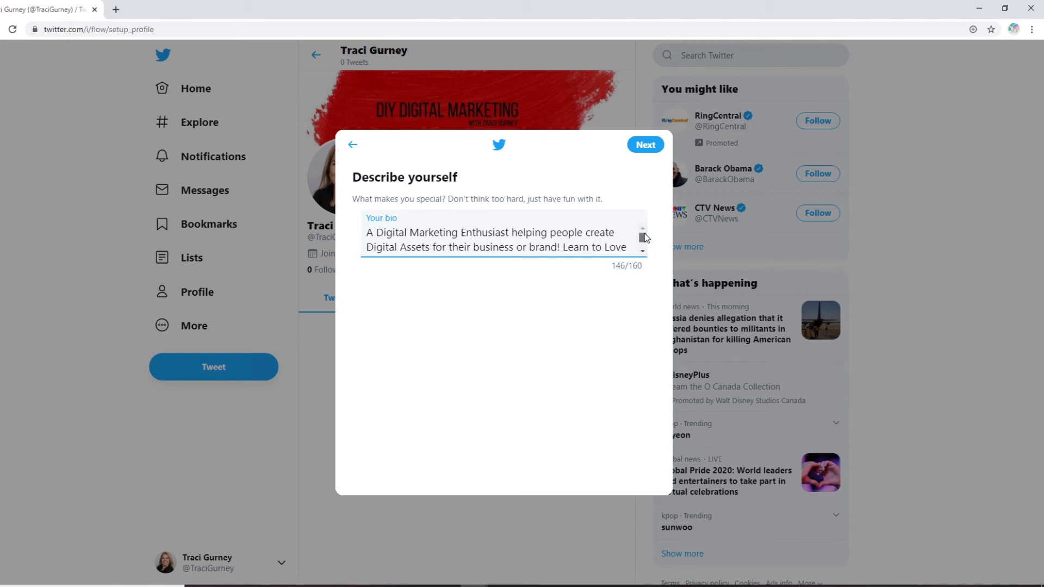
{"action": "left_click", "coordinate": [646, 145]}
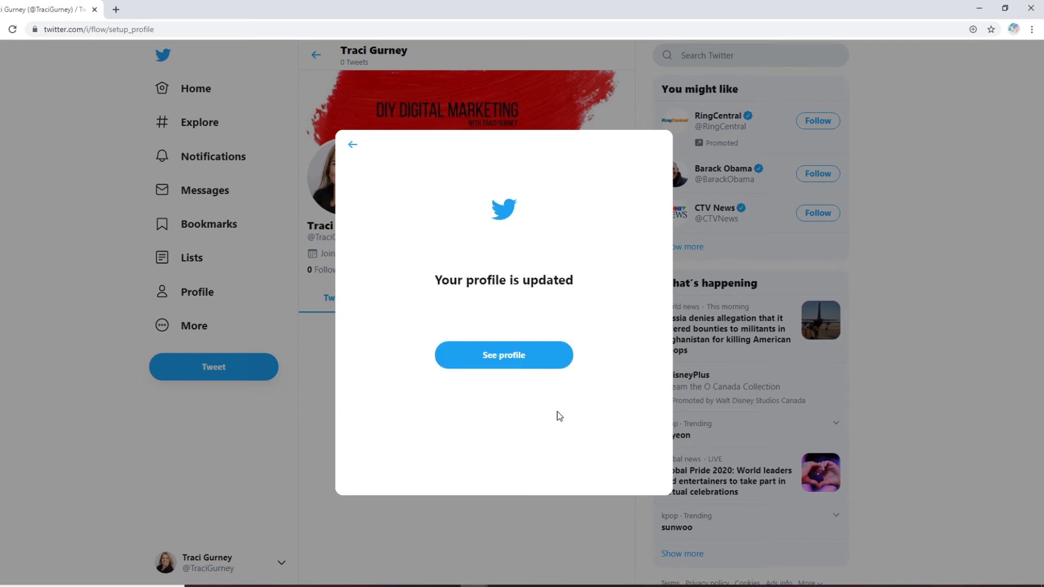
Step: Go to the updated profile and reload it so the new bio with the tracigurney.com link shows
{"action": "left_click", "coordinate": [490, 356]}
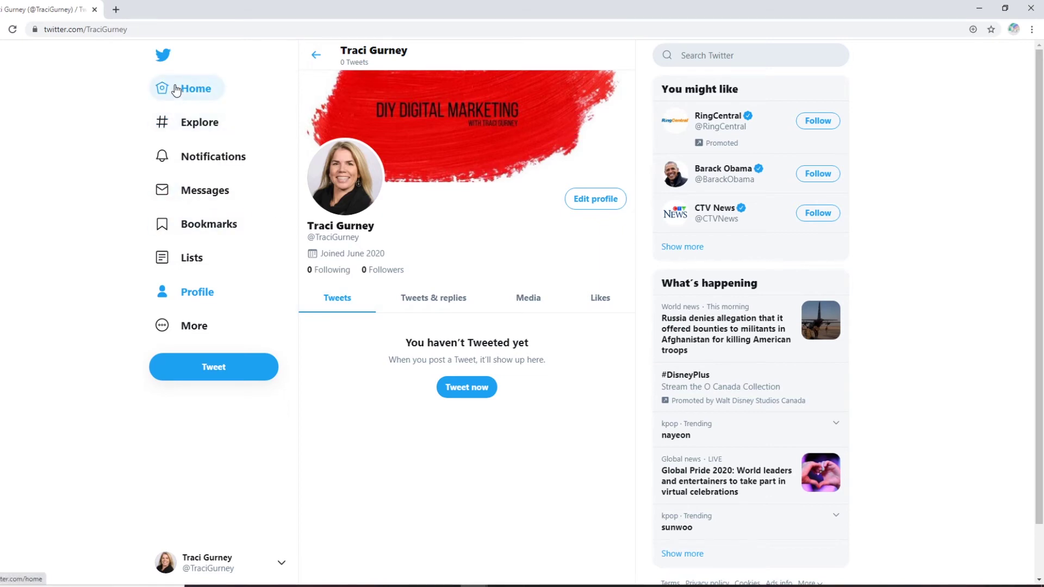
{"action": "left_click", "coordinate": [193, 292]}
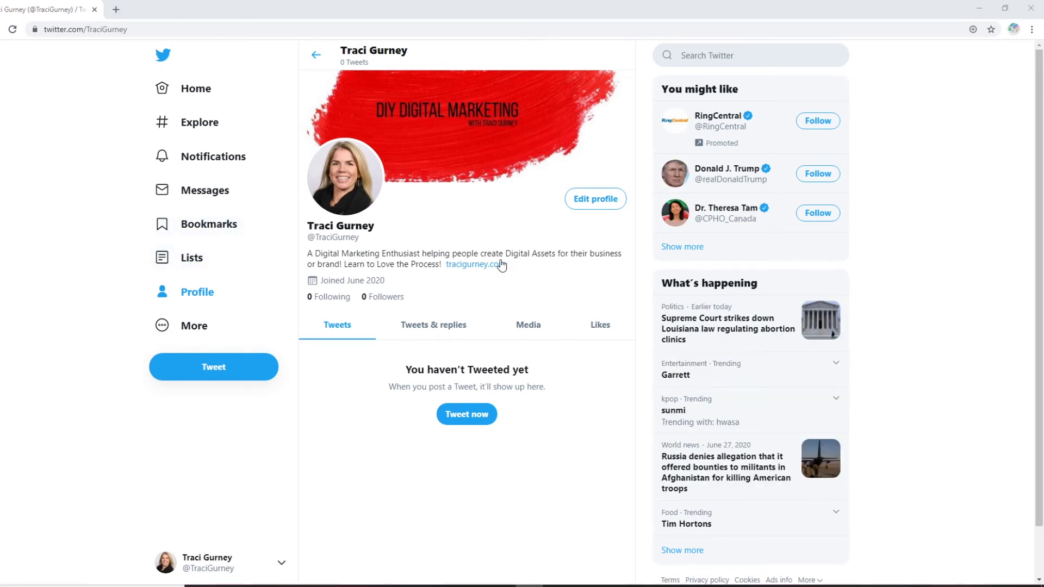
{"action": "left_click", "coordinate": [604, 200]}
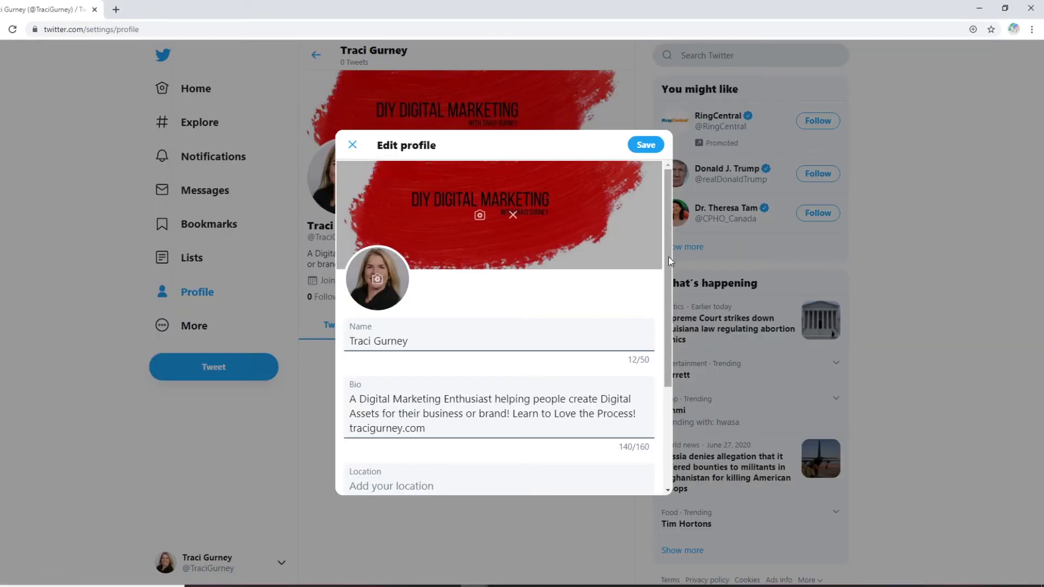
{"action": "left_click_drag", "start_coordinate": [668, 257], "coordinate": [643, 396]}
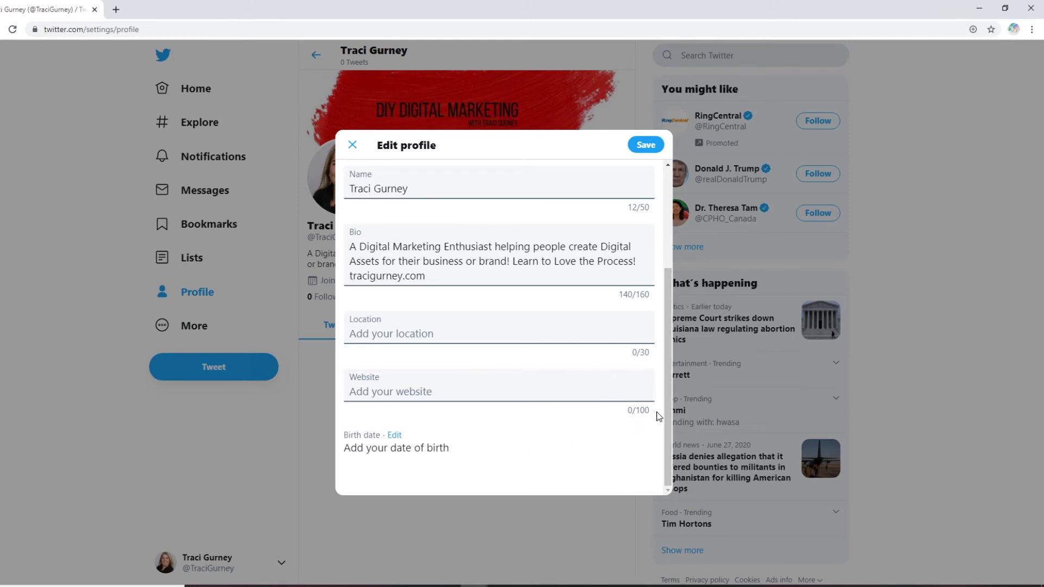
{"action": "left_click", "coordinate": [457, 332]}
{"action": "type", "text": "Vancouver, Canada"}
{"action": "type", "text": "www.tracigurney.com"}
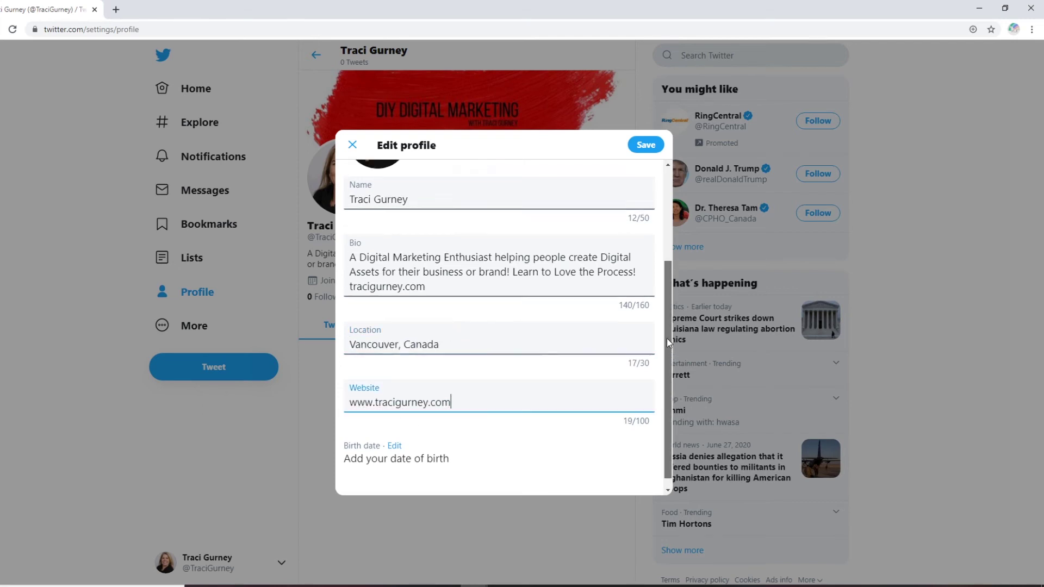
{"action": "left_click_drag", "start_coordinate": [667, 338], "coordinate": [667, 226]}
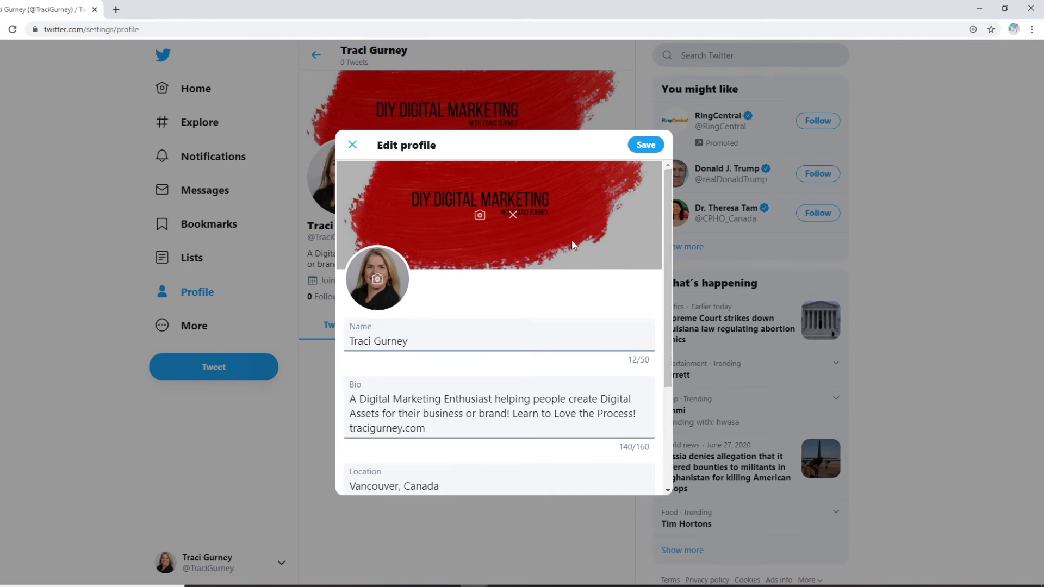
Step: Swap the red header for the DIY DIGITAL MARKETING WITH TRACI G banner and save
{"action": "left_click", "coordinate": [480, 217]}
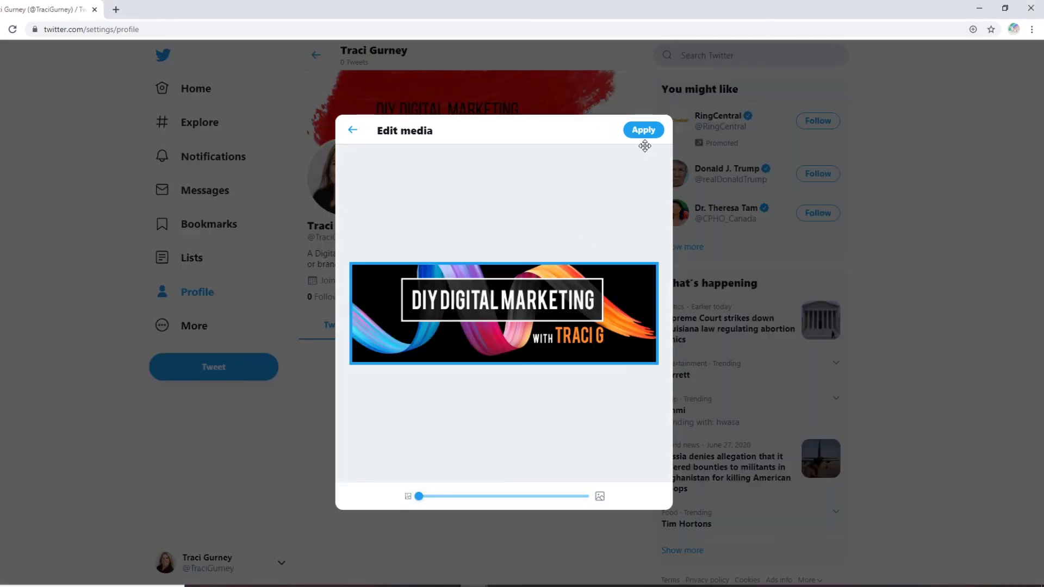
{"action": "left_click", "coordinate": [650, 131]}
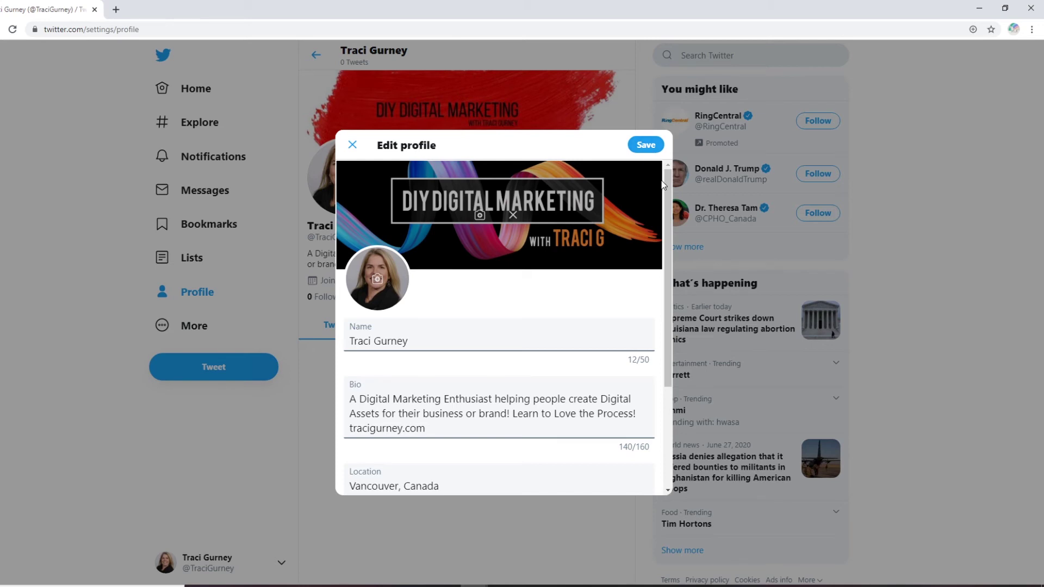
{"action": "left_click", "coordinate": [647, 146]}
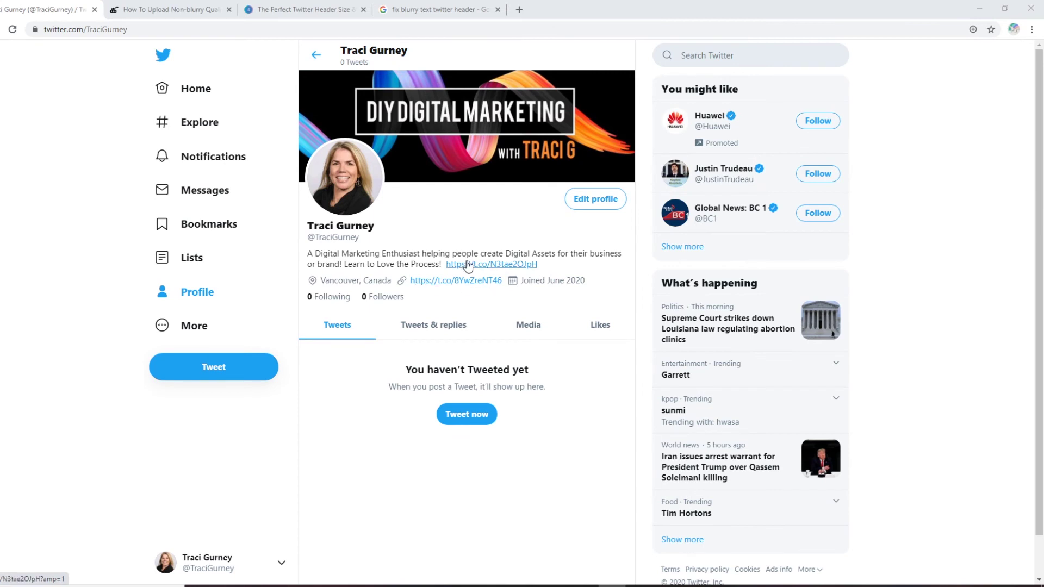
Step: Reopen Edit profile and save the bio ending with the tracigurney.com link
{"action": "left_click", "coordinate": [598, 200]}
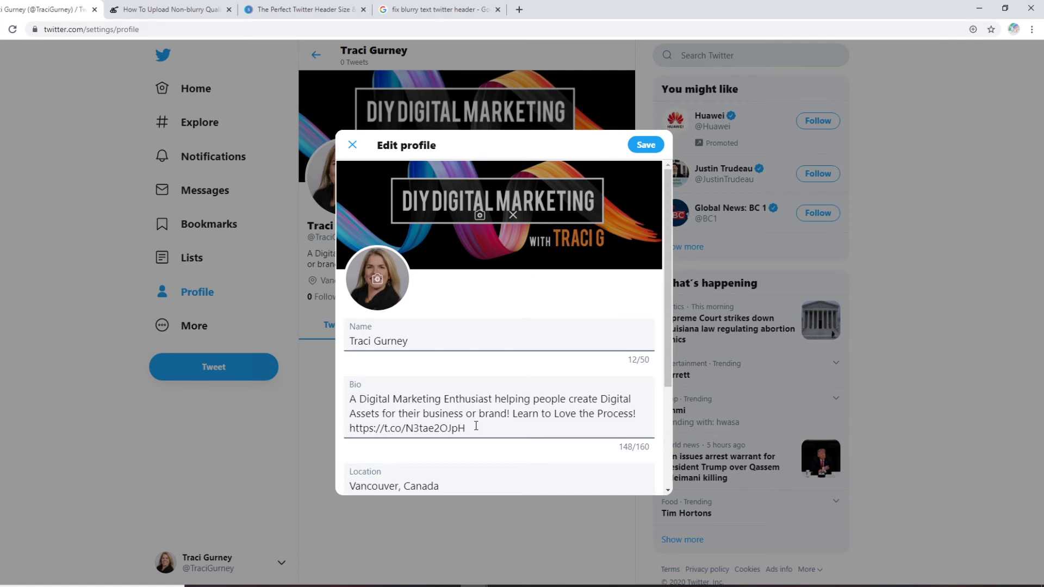
{"action": "left_click", "coordinate": [646, 144]}
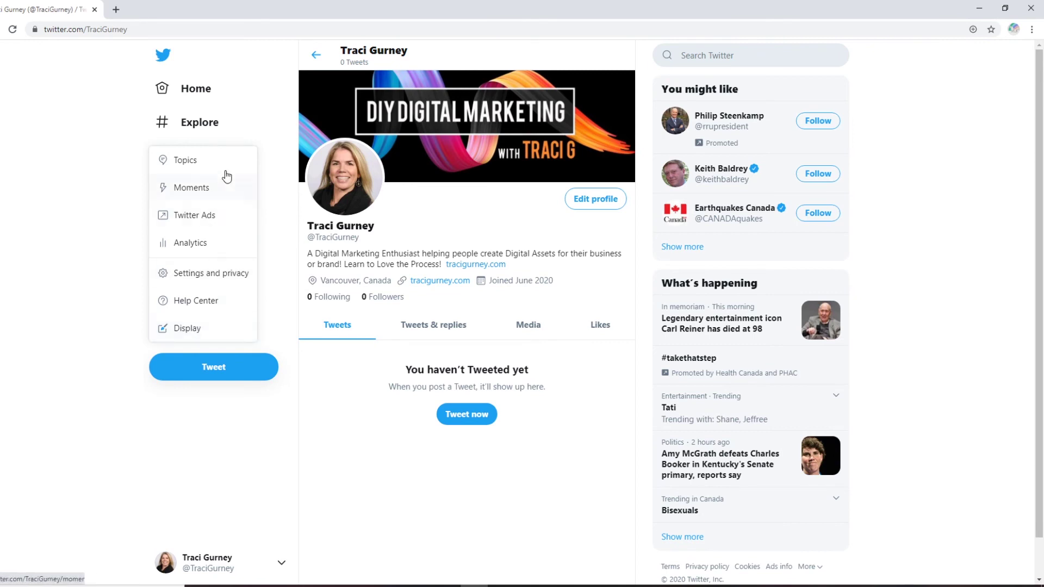
Step: Turn on Protect your Tweets in Privacy and safety, then view Location information settings
{"action": "left_click", "coordinate": [213, 272]}
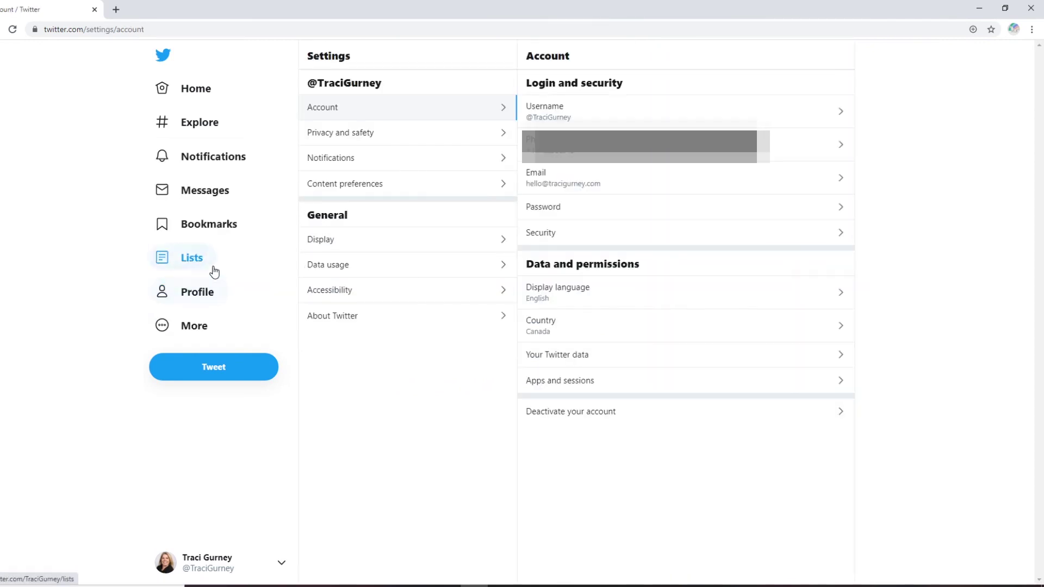
{"action": "left_click", "coordinate": [504, 136]}
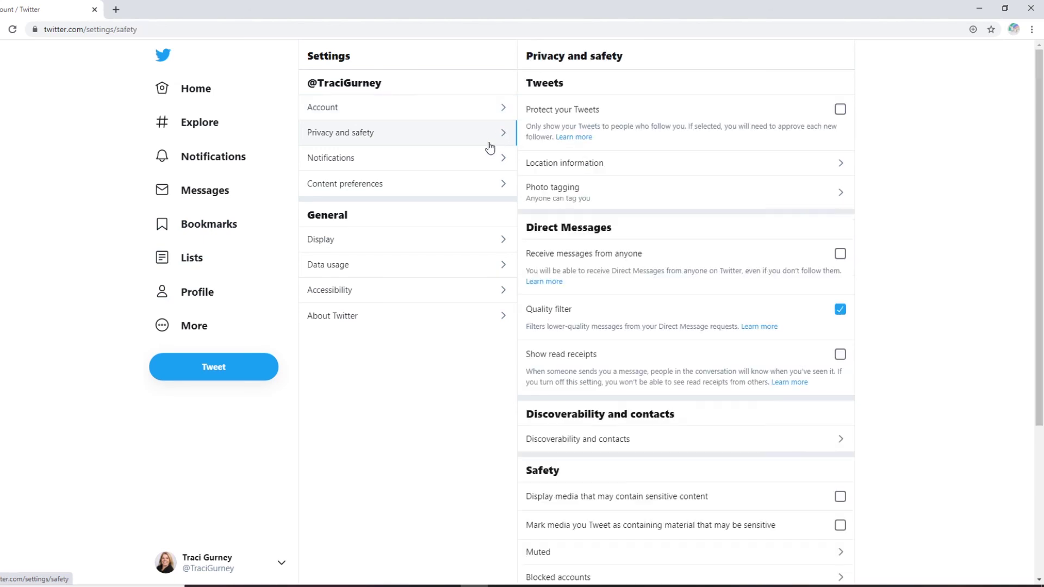
{"action": "left_click", "coordinate": [567, 123]}
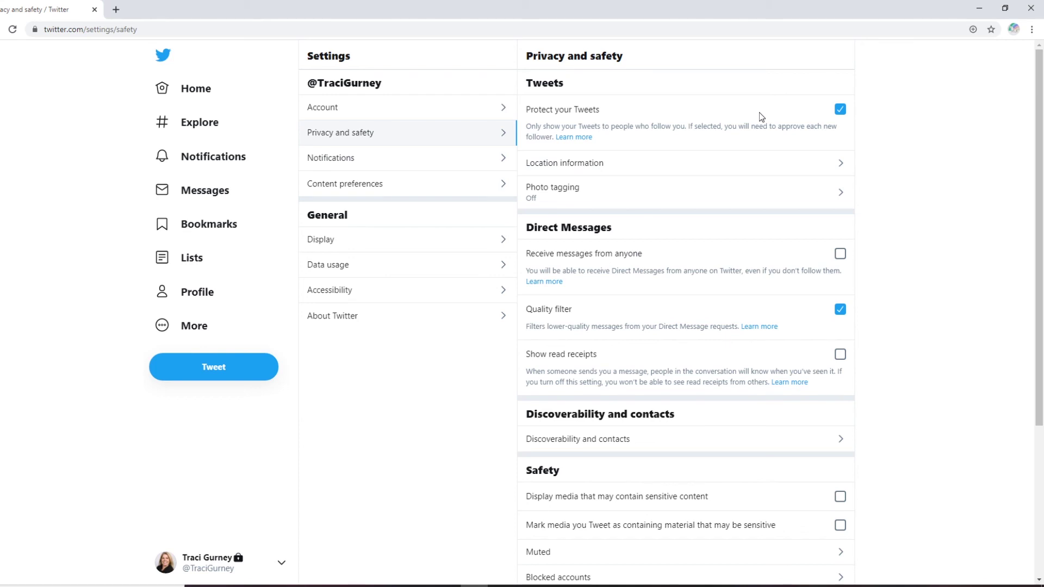
{"action": "left_click", "coordinate": [837, 111]}
{"action": "left_click", "coordinate": [725, 111]}
{"action": "left_click", "coordinate": [533, 340]}
{"action": "left_click", "coordinate": [837, 166]}
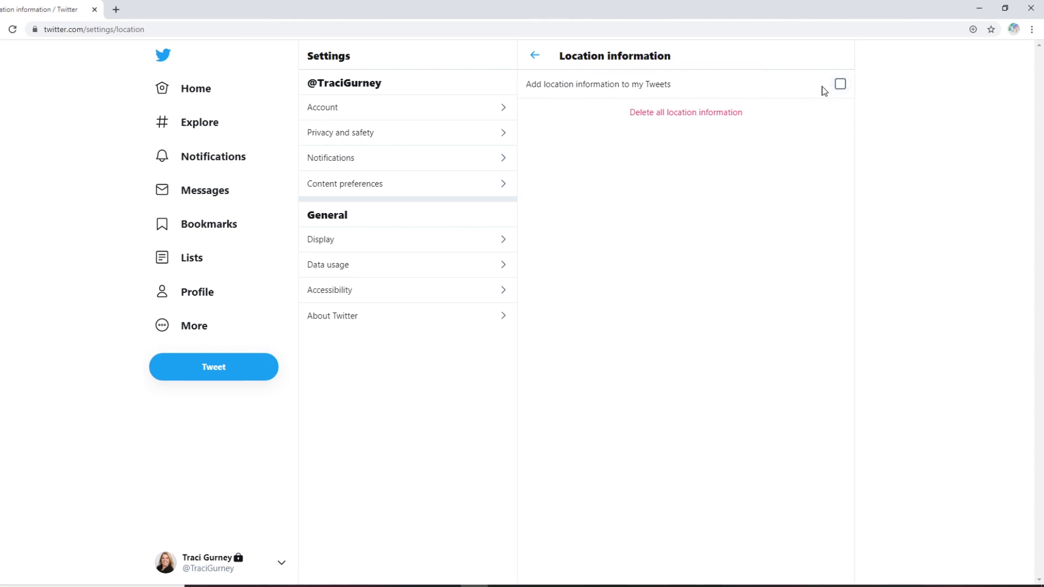
Step: Check that all Personalization and data options are off, then return to Privacy and safety
{"action": "left_click", "coordinate": [536, 57]}
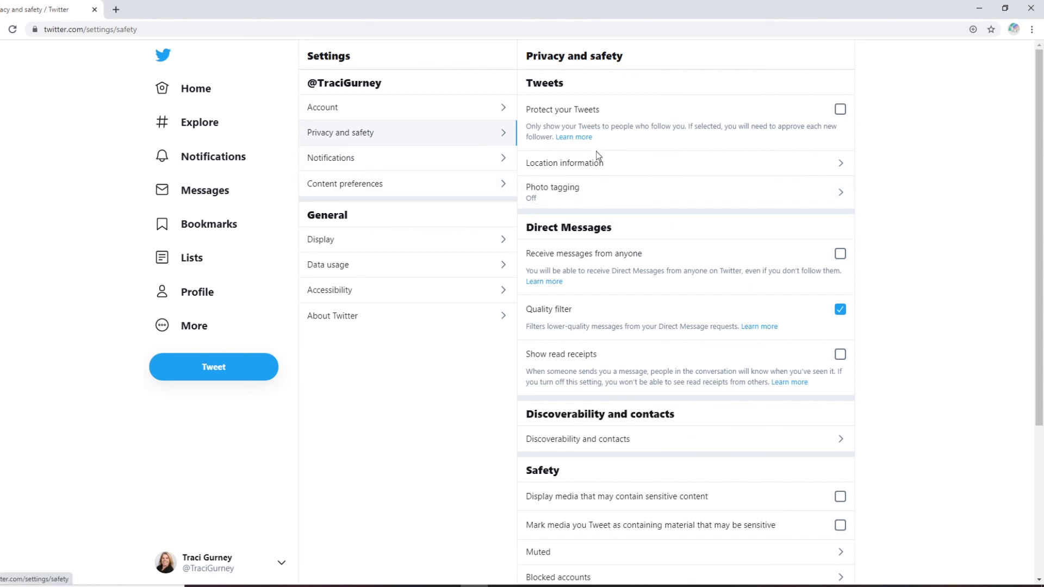
{"action": "left_click", "coordinate": [1032, 438]}
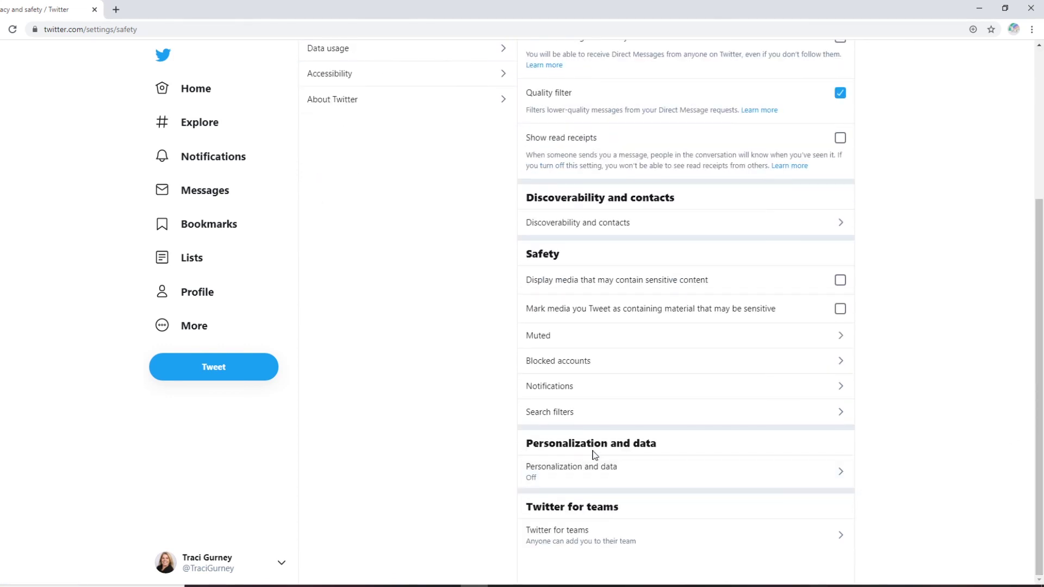
{"action": "left_click", "coordinate": [842, 476]}
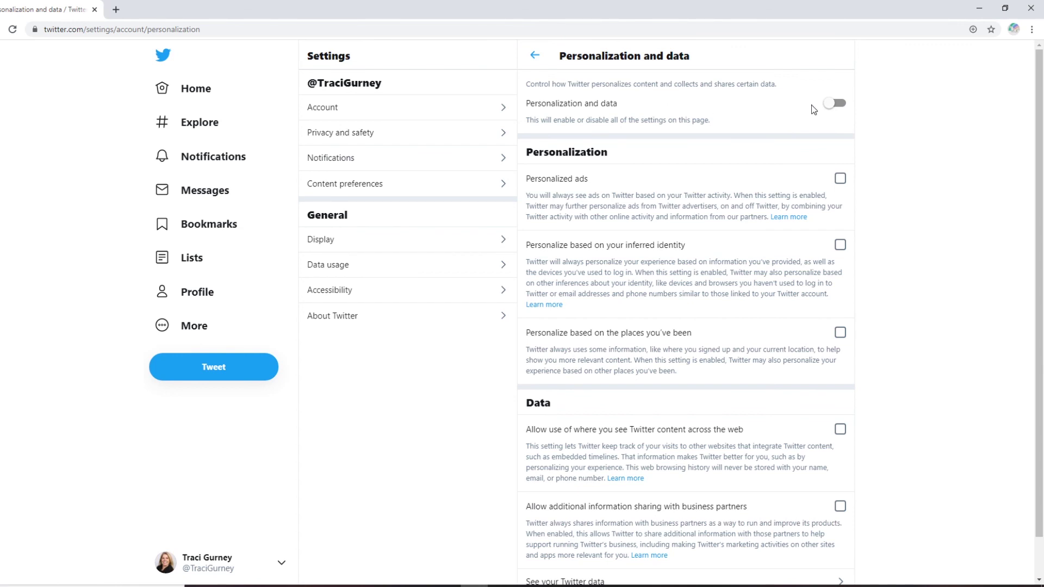
{"action": "key", "text": "alt+Left"}
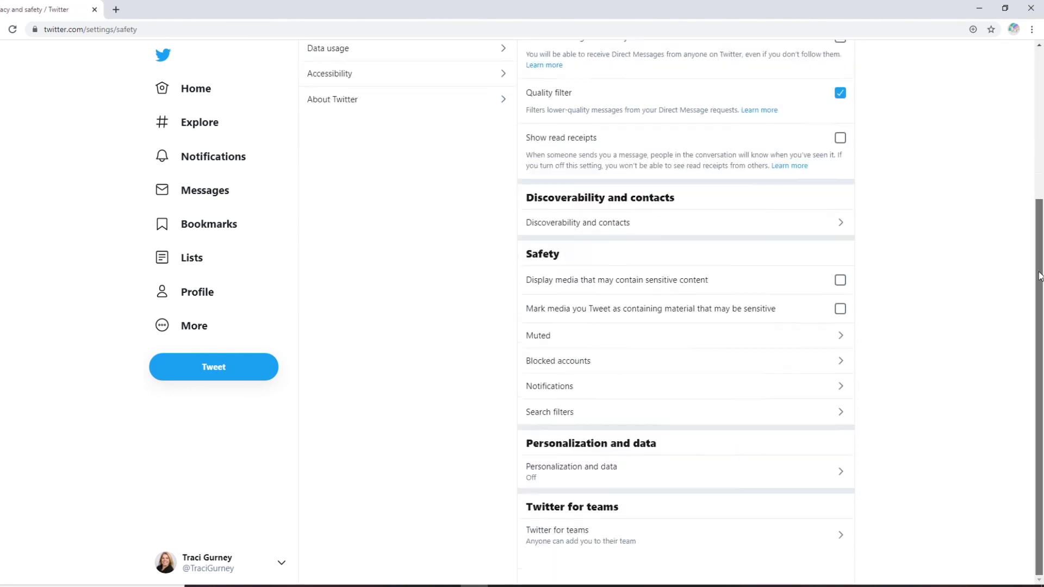
{"action": "scroll", "coordinate": [1026, 158], "scroll_direction": "up", "scroll_amount": 4}
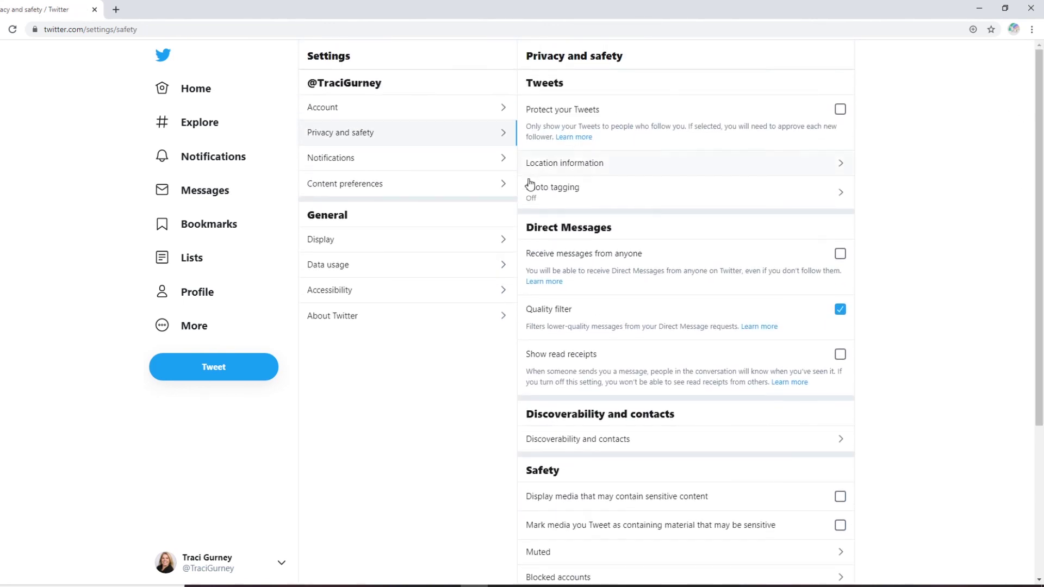
Step: Review two-factor authentication and password reset protection under Security, then start a new tweet
{"action": "key", "text": "alt+Left"}
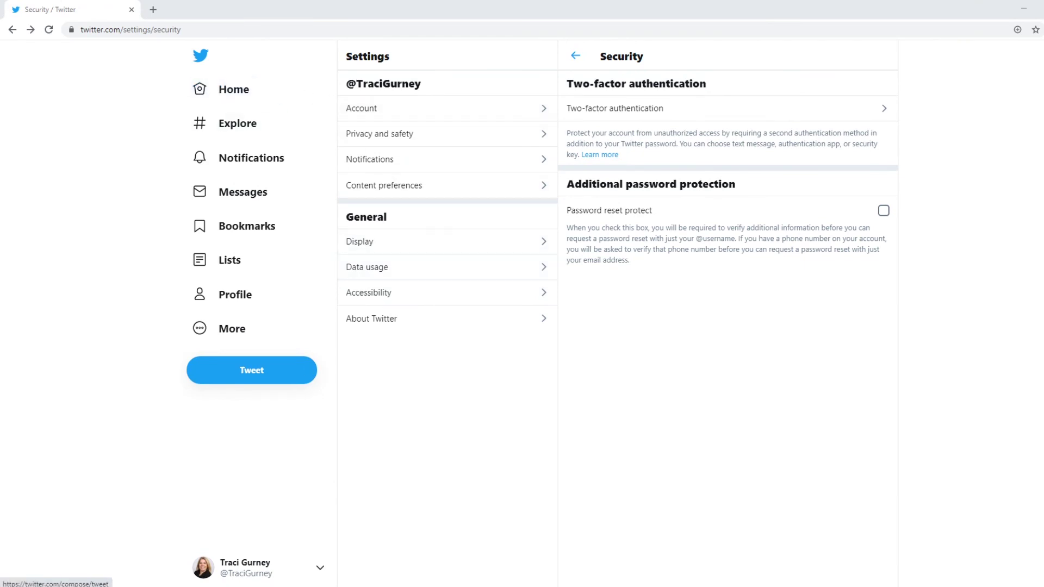
{"action": "left_click", "coordinate": [268, 378]}
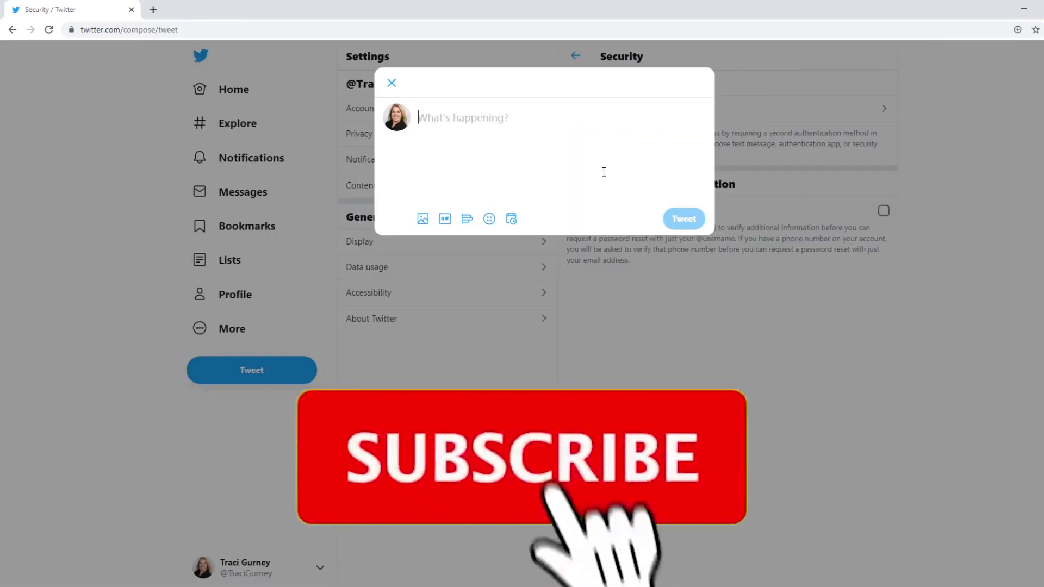